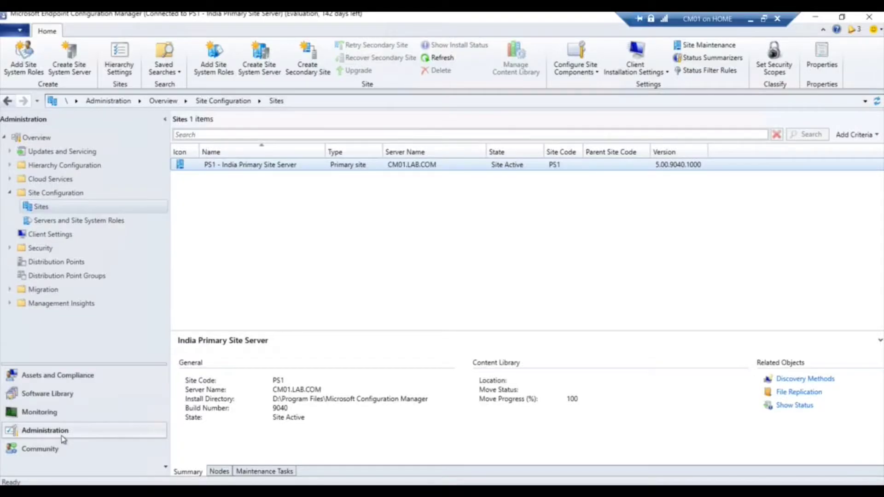
Show \\CM01.LAB.COM under Administration > Site Configuration > Servers and Site System Roles, with an enlarged roles pane
left_click(37, 137)
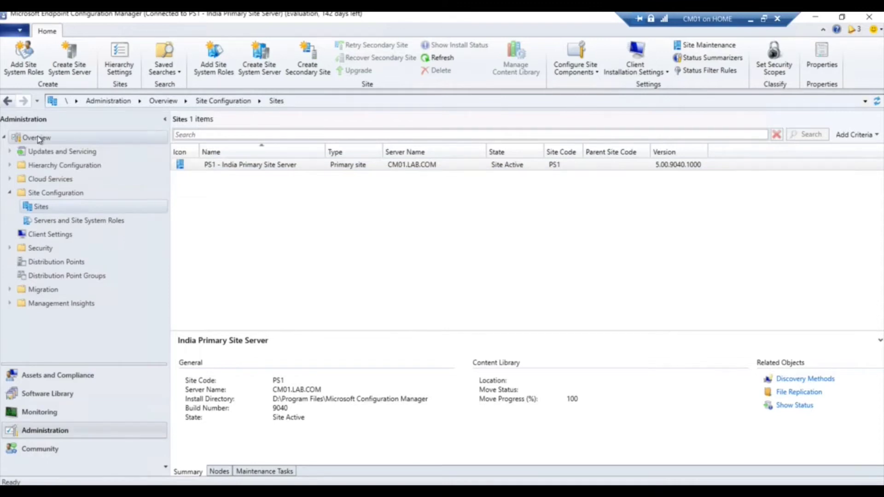
left_click(69, 194)
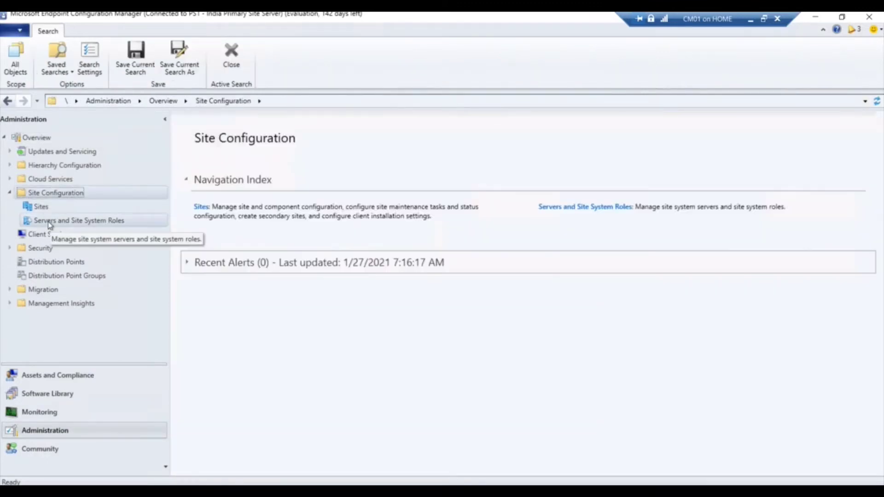
left_click(49, 222)
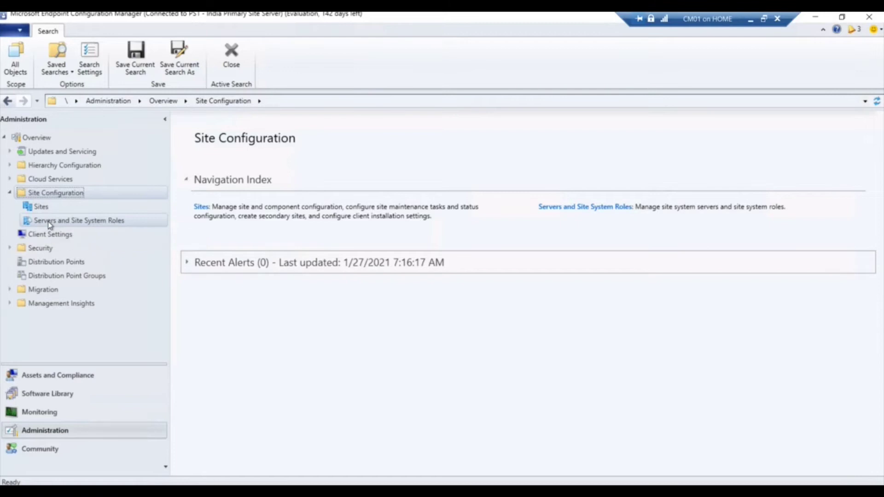
left_click(274, 166)
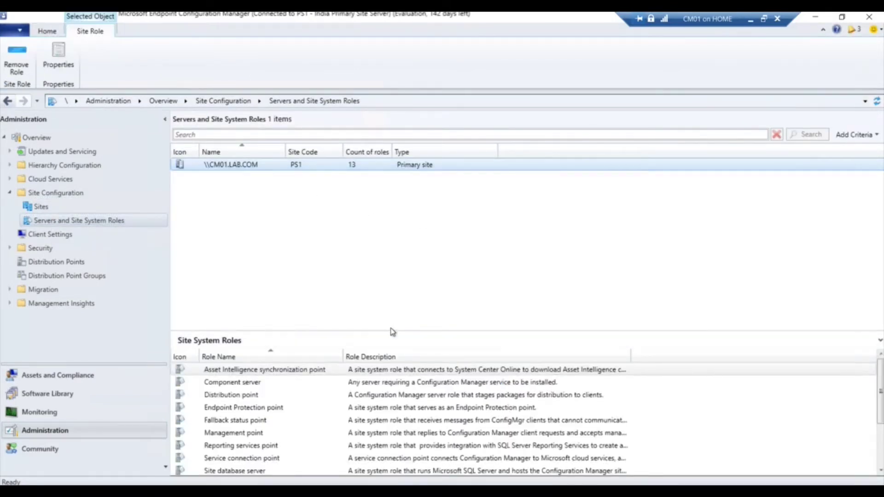
left_click_drag(390, 331, 405, 239)
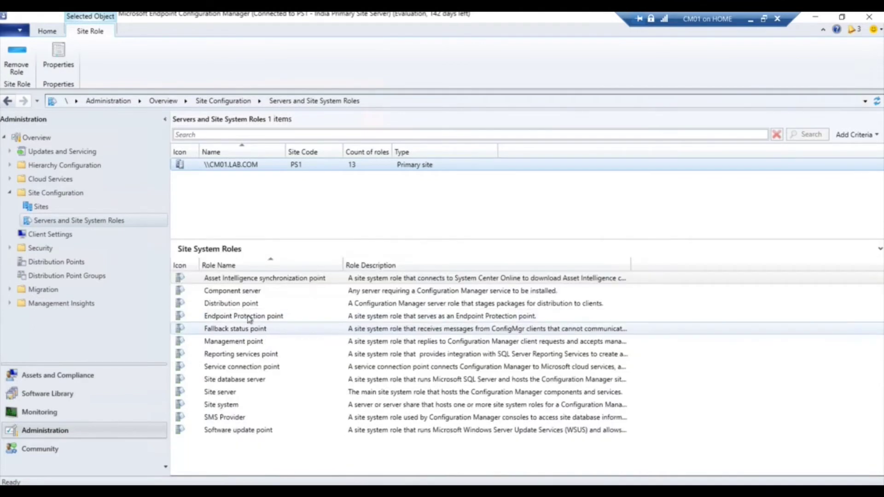
Select the Management point role in the site system roles list
left_click(245, 290)
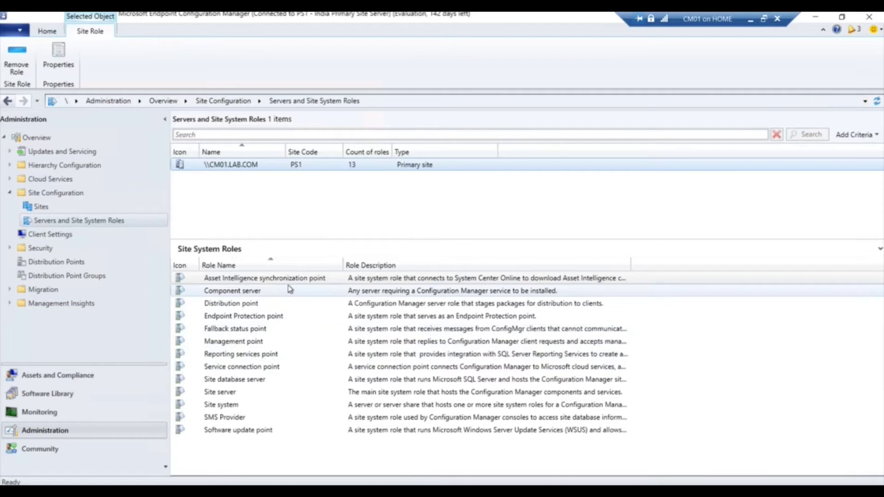
left_click(290, 342)
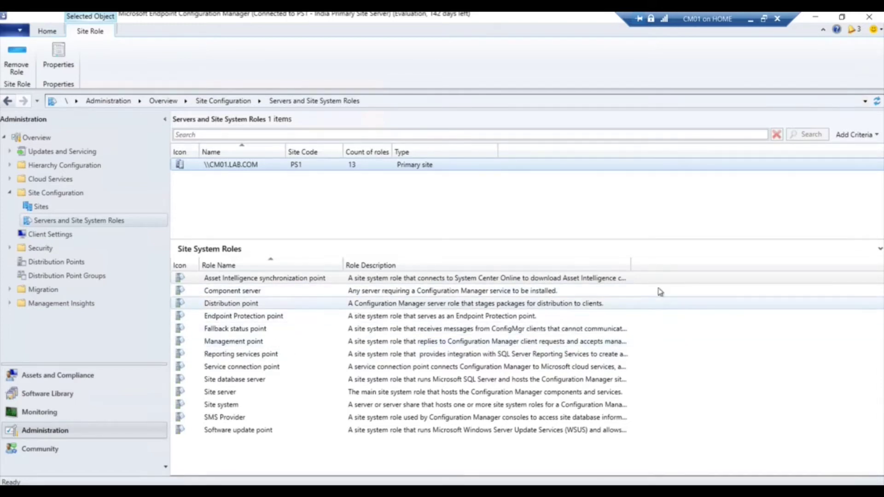
left_click(252, 347)
right_click(277, 342)
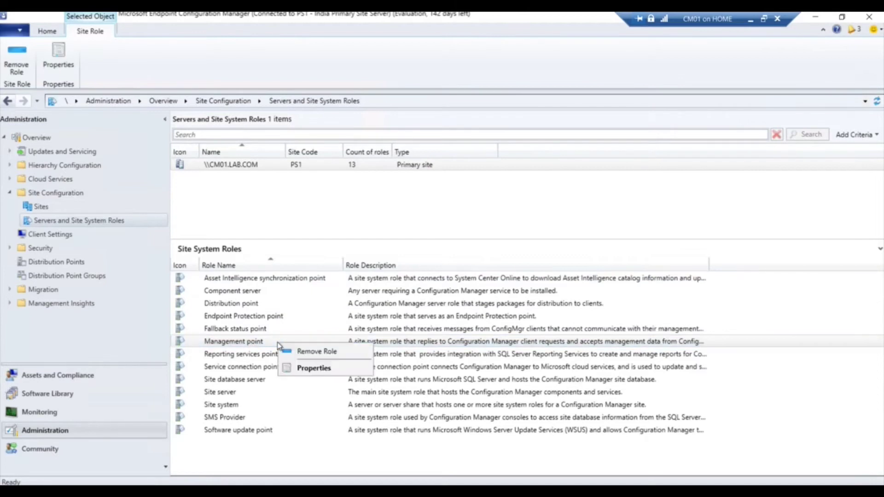
left_click(304, 367)
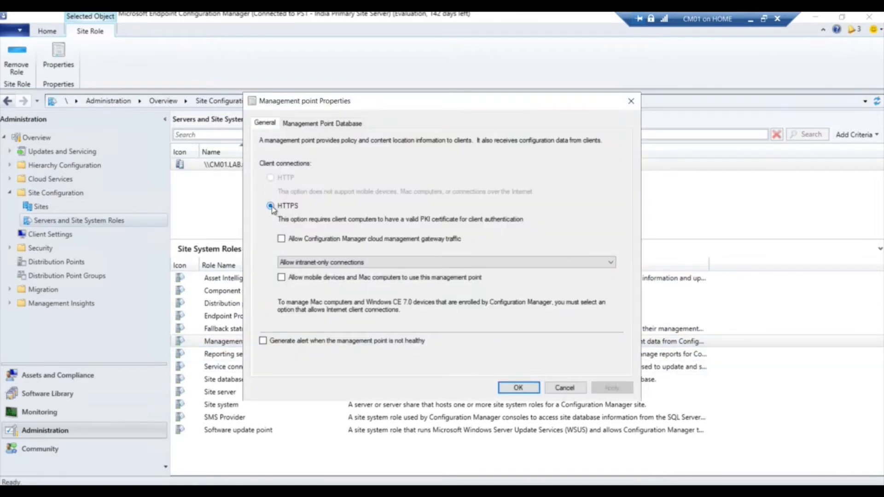
left_click(302, 261)
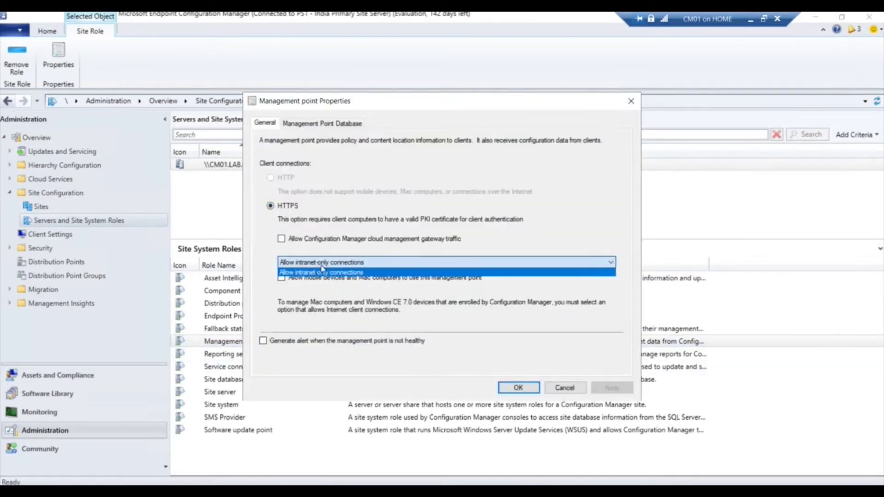
left_click(348, 273)
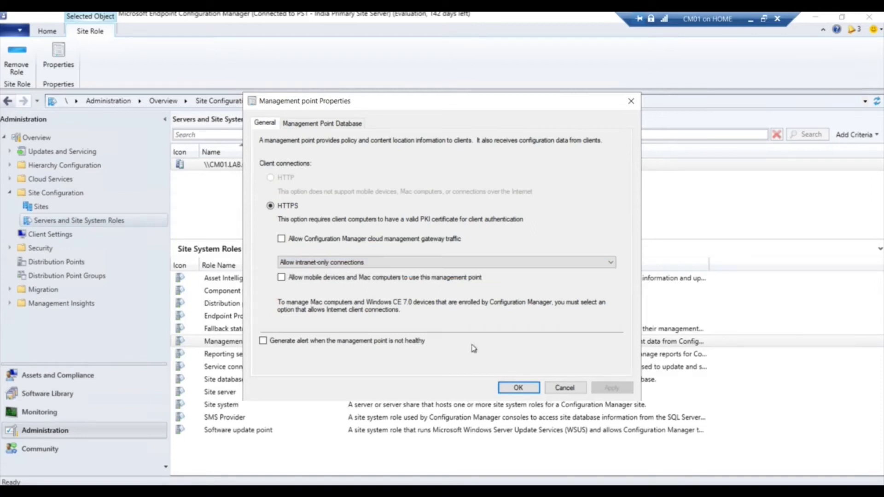
left_click(519, 388)
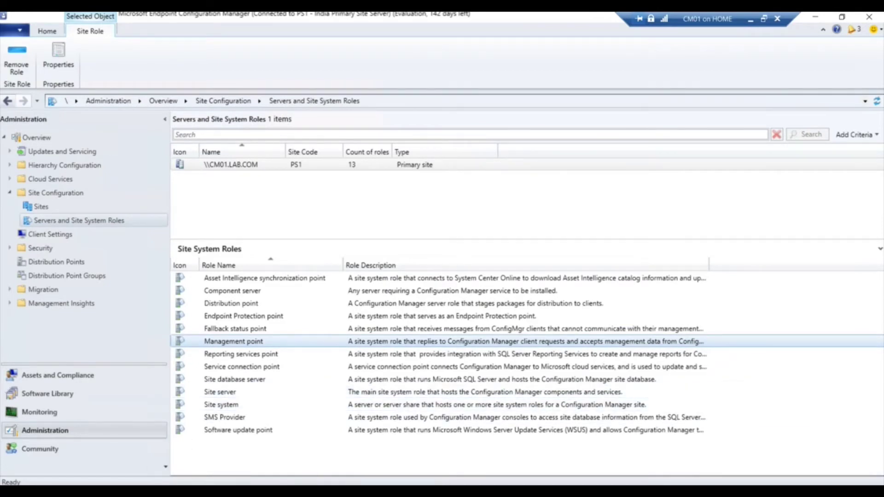
Browse to D:\Program Files\Microsoft Configuration Manager\Logs in File Explorer
double_click(486, 268)
double_click(330, 173)
double_click(329, 165)
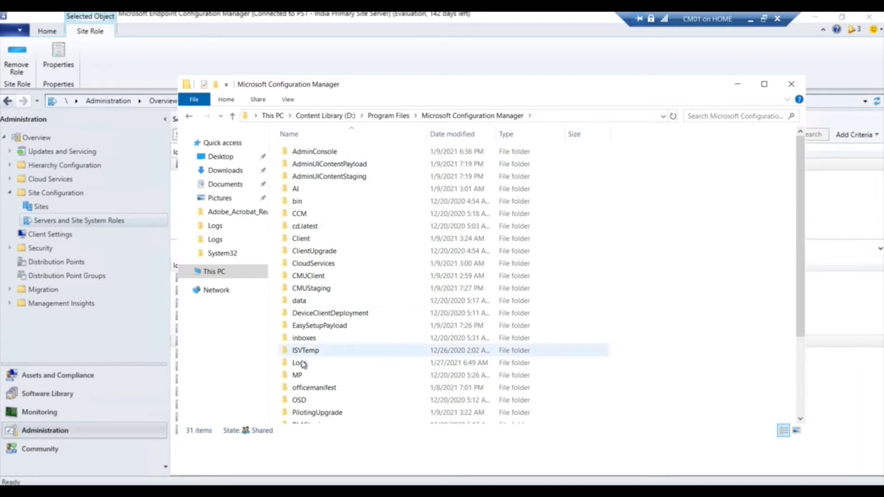
double_click(301, 362)
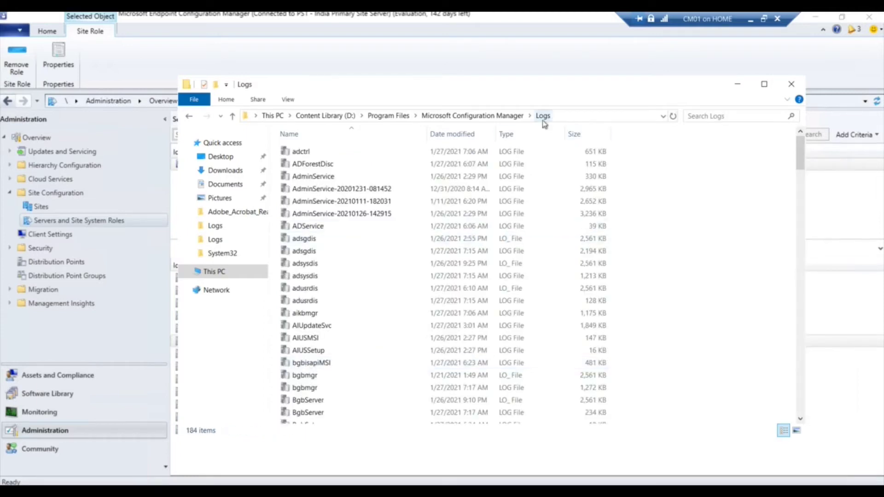
Jump to MPSetup.log by typing 'mps' and open it in the log viewer
left_click(590, 120)
left_click(316, 309)
type("mps")
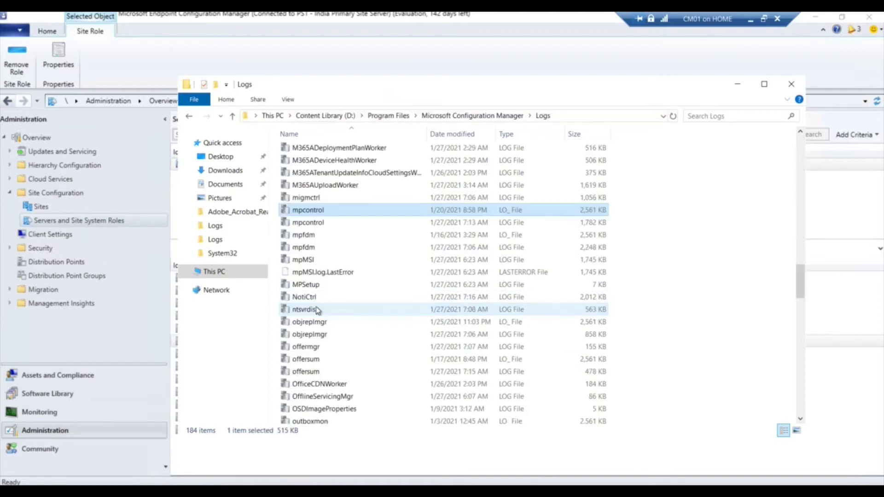
double_click(338, 286)
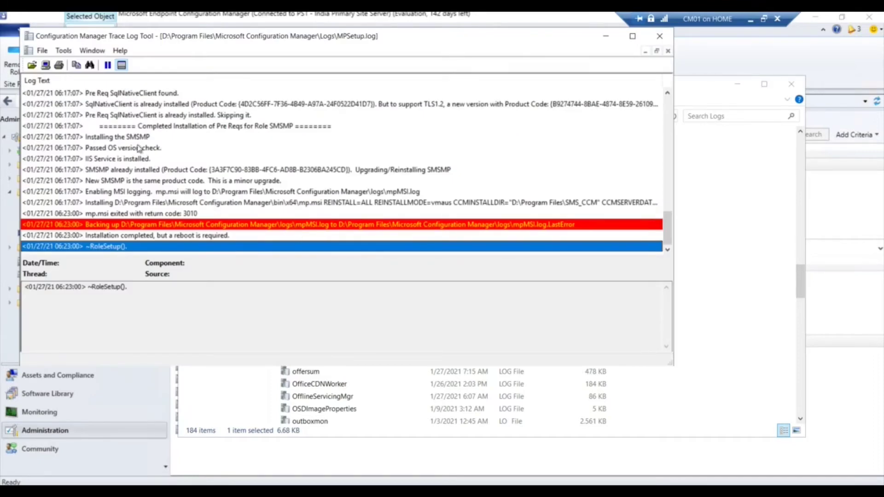
left_click(186, 214)
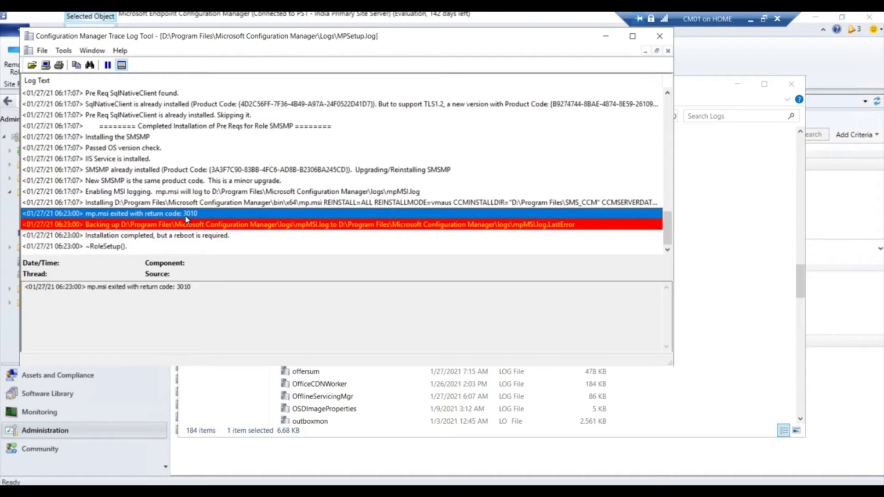
left_click(202, 237)
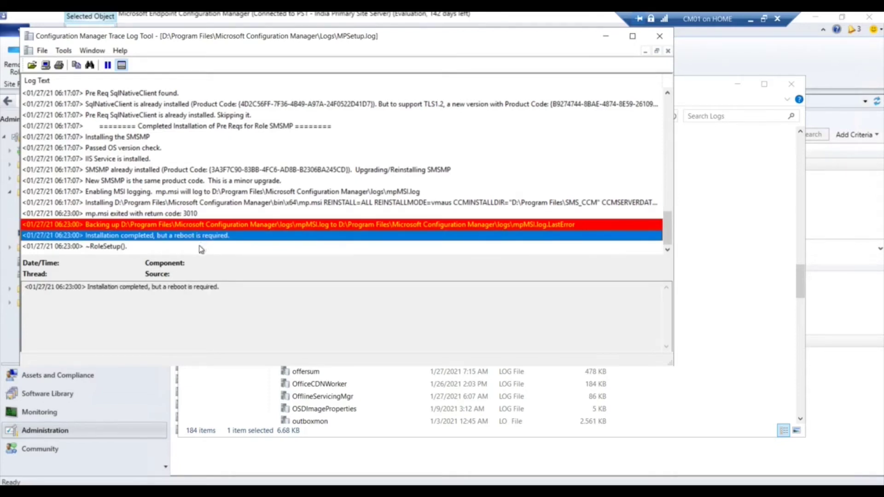
left_click(199, 246)
left_click(659, 36)
type("mpc")
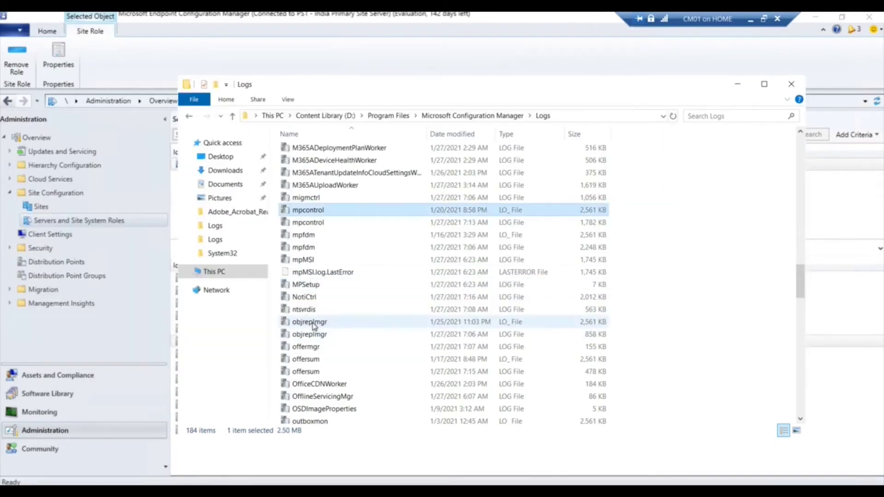
Open the latest mpcontrol.log and inspect the port 443 request returning status 200
double_click(317, 223)
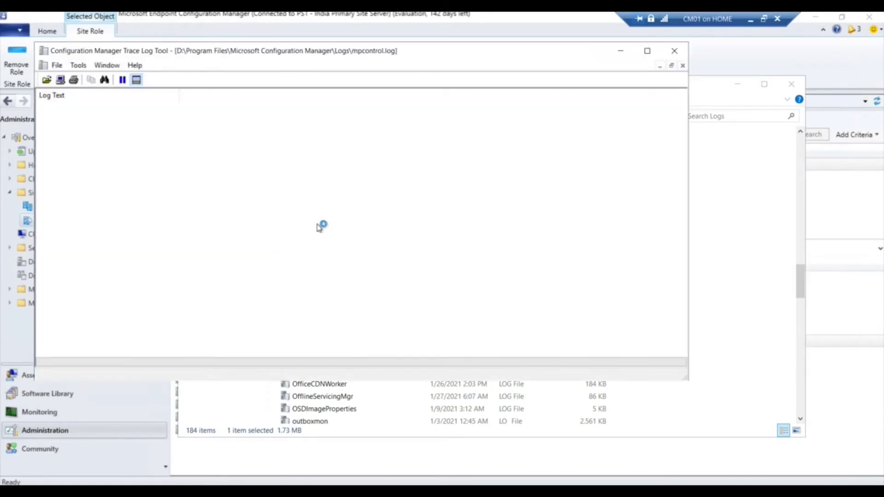
left_click(321, 228)
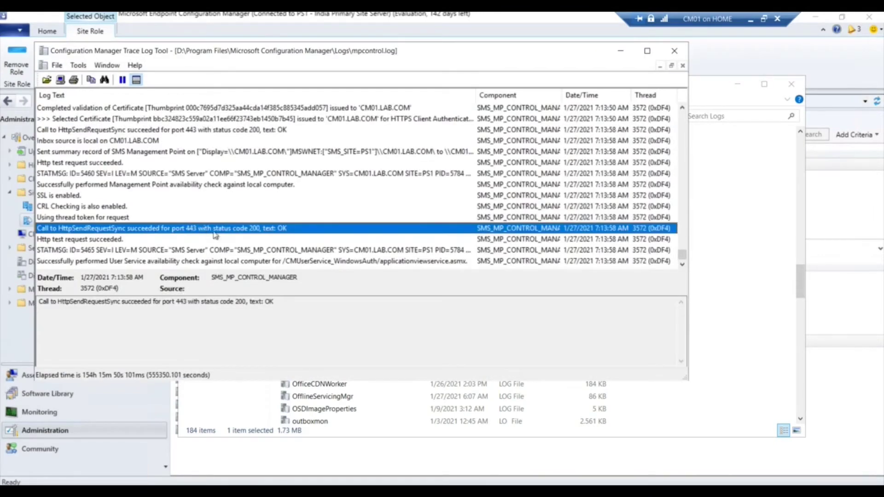
double_click(247, 302)
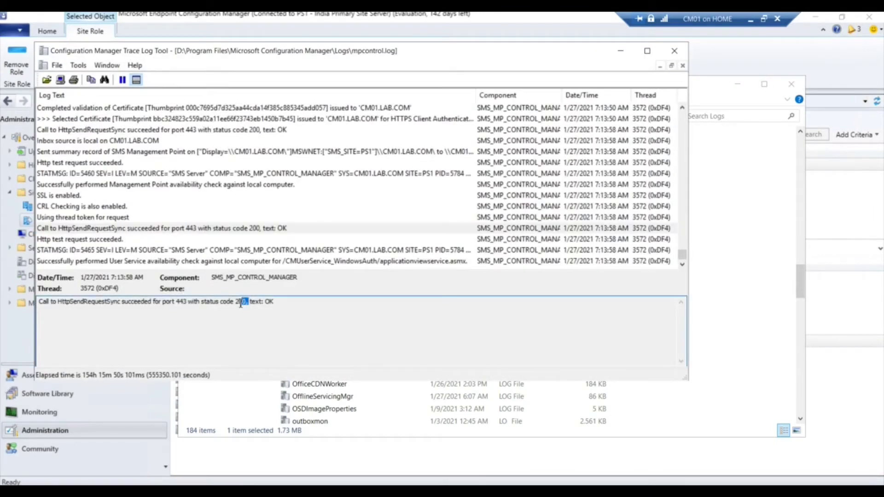
double_click(184, 302)
double_click(237, 302)
Review the SSL Client Authentication and selected HTTPS client-authentication certificate entries
scroll(277, 250, "up", 1)
scroll(277, 250, "down", 1)
scroll(277, 249, "up", 2)
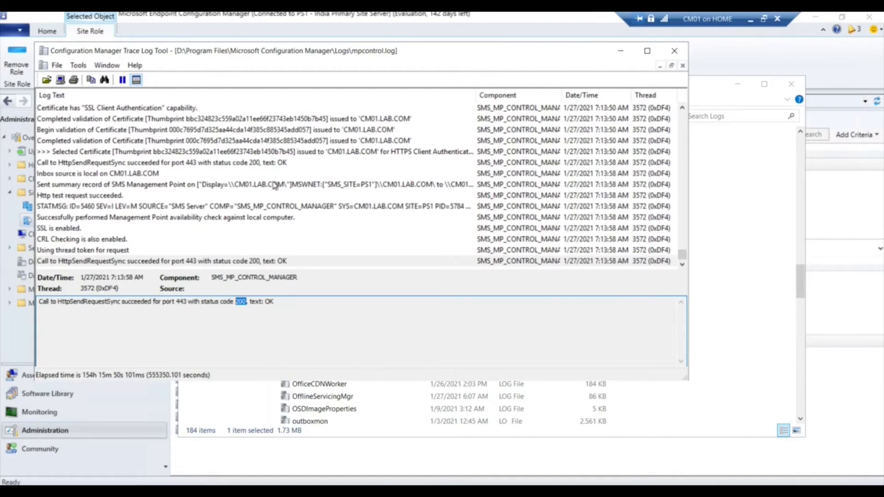
scroll(276, 184, "up", 1)
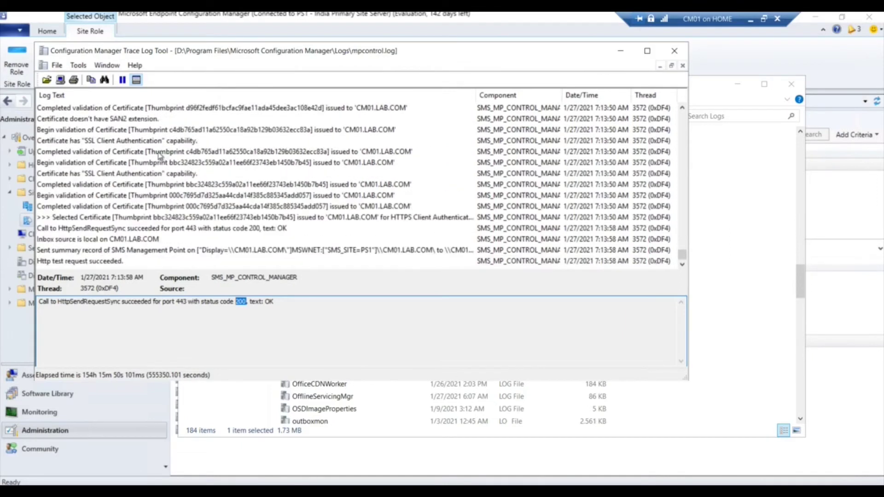
left_click(115, 143)
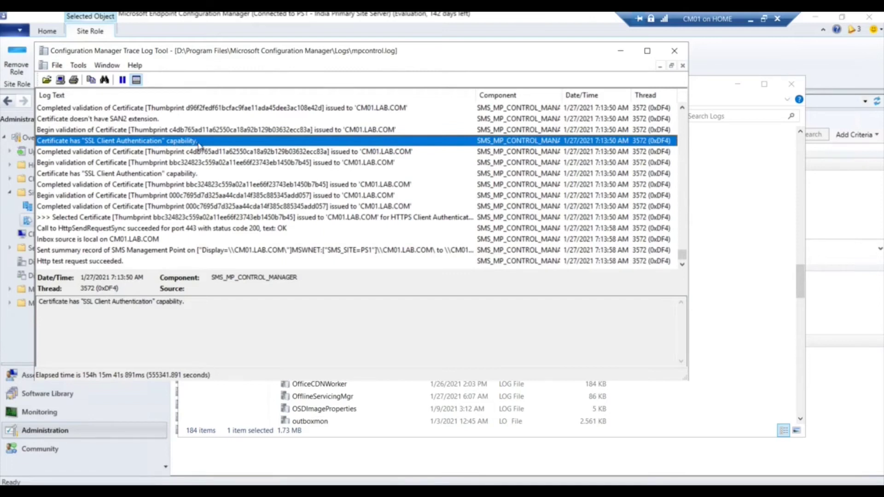
left_click(156, 174)
left_click(328, 186)
left_click(317, 198)
left_click(311, 217)
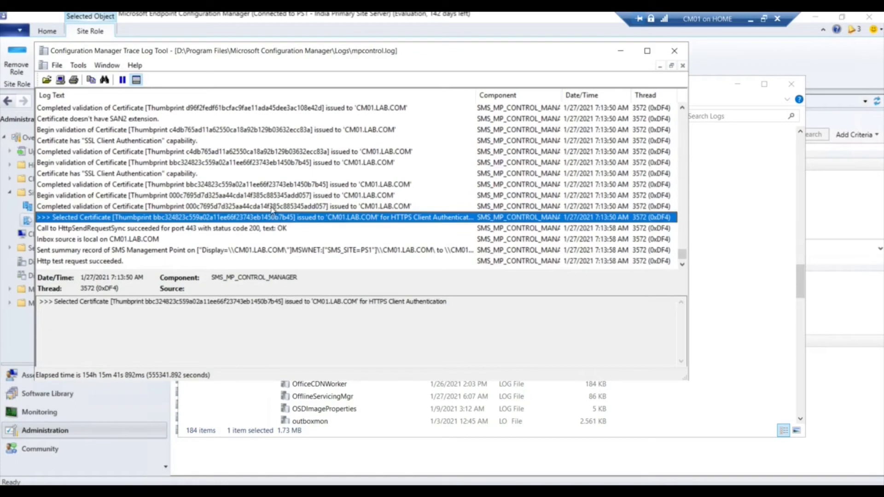
scroll(277, 212, "up", 1)
scroll(274, 209, "up", 3)
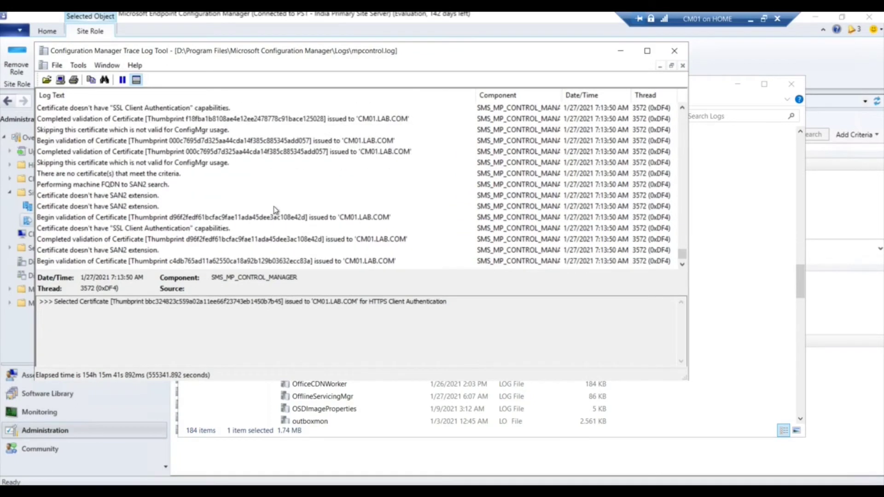
scroll(275, 209, "down", 6)
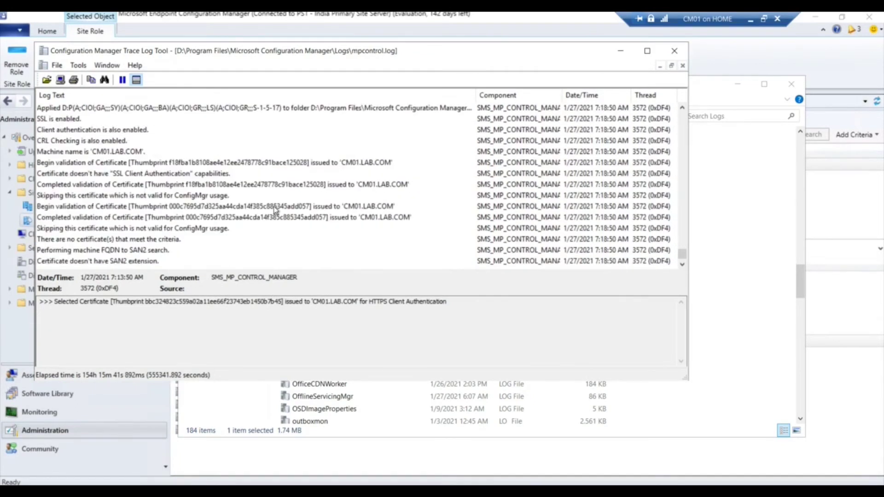
scroll(275, 209, "down", 6)
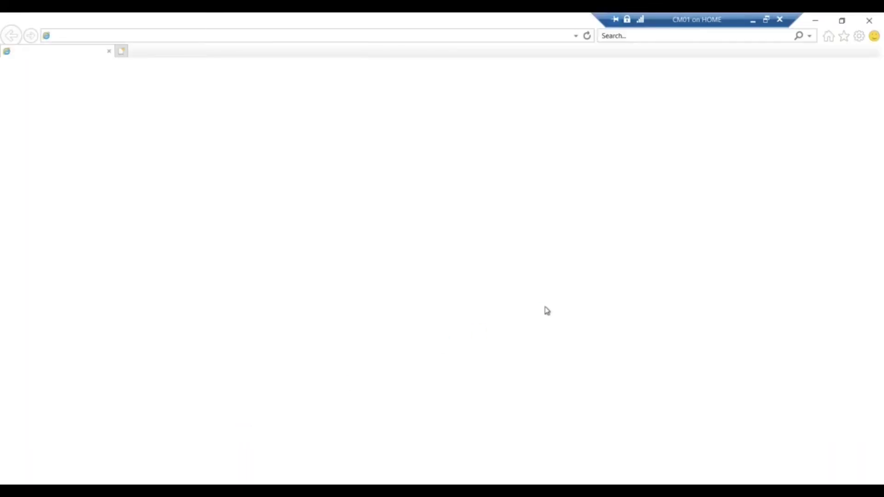
left_click(49, 30)
type("https://cm01.lab.com/sms_mp/.sms_aut?mpcert")
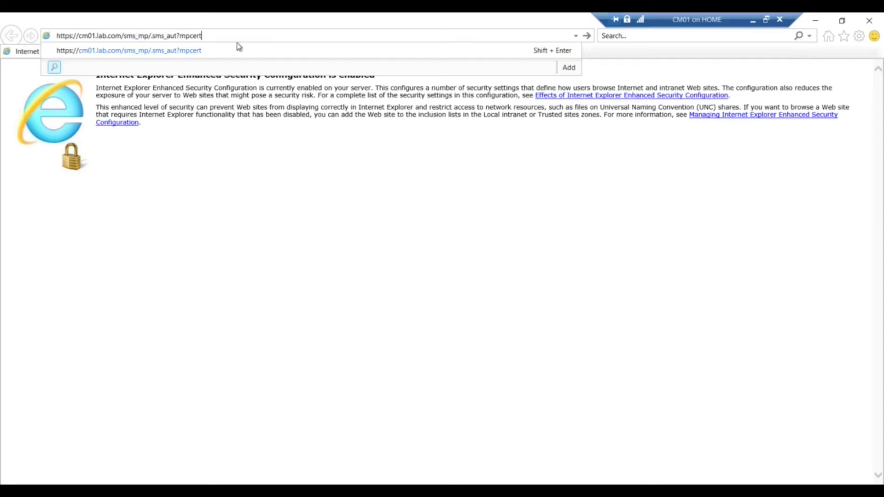
key("Return")
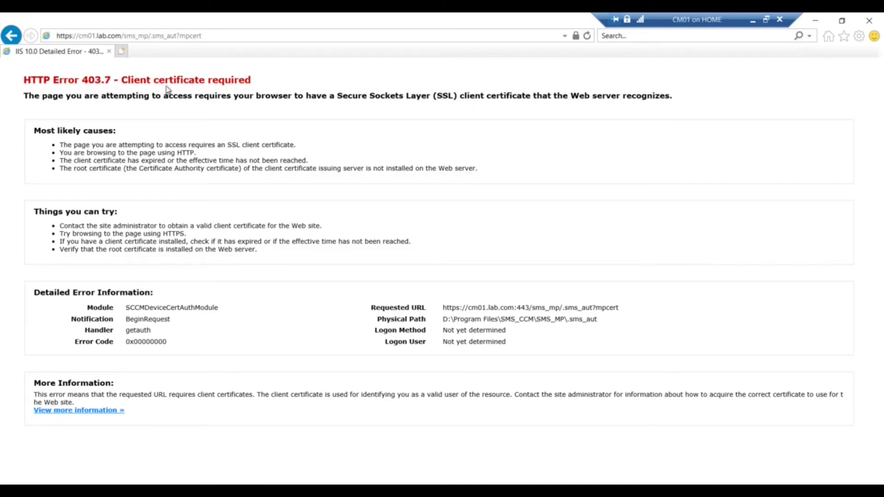
left_click_drag(256, 80, 129, 77)
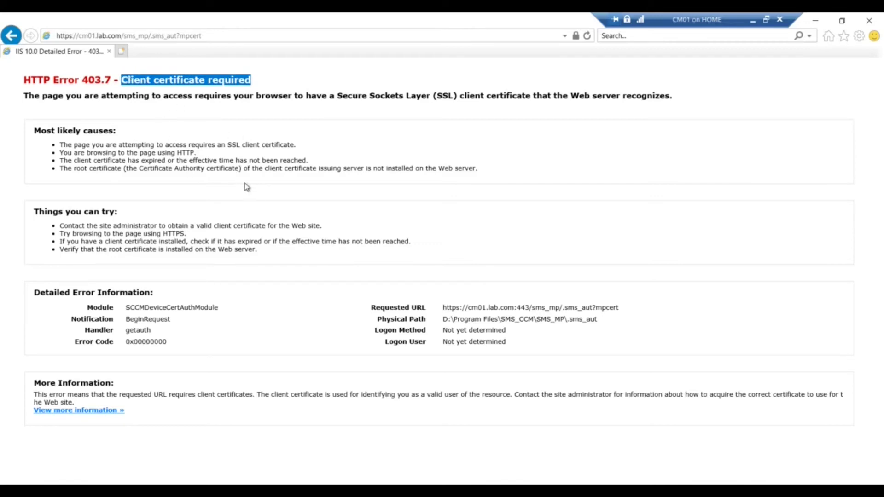
Start a certificate import from Internet Options > Content > Certificates
left_click(858, 37)
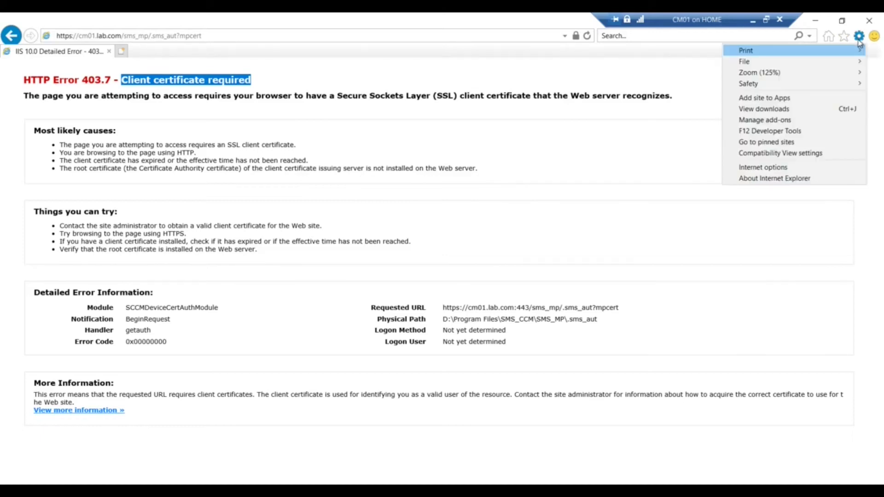
left_click(780, 166)
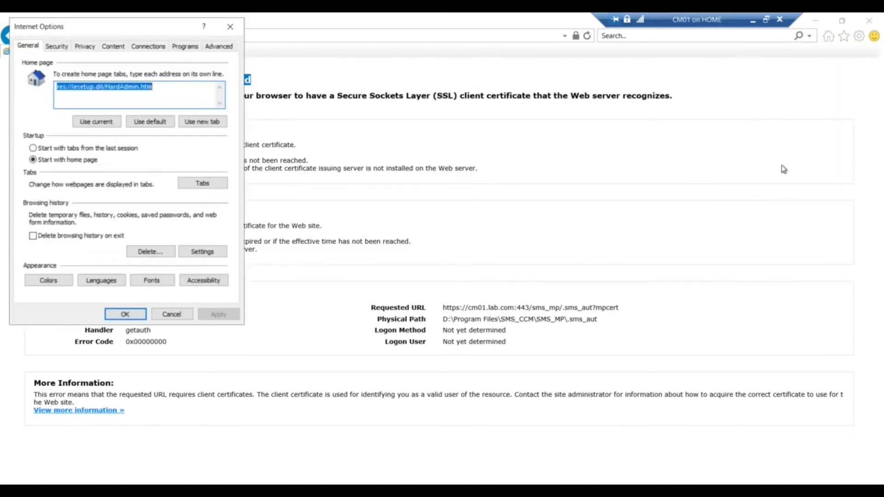
left_click(114, 46)
left_click(143, 96)
left_click(43, 221)
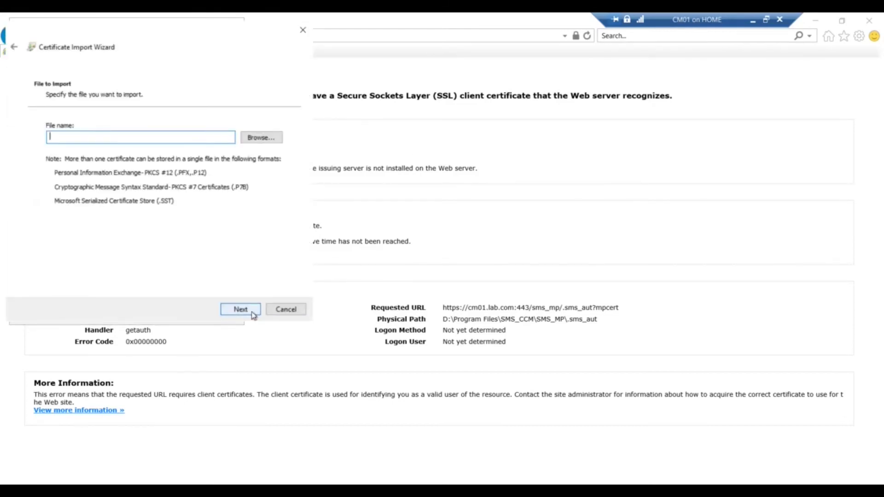
Choose D:\Packages_Sources\DP_Cert\DP_Cert.pfx as the file, showing all file types
left_click(270, 139)
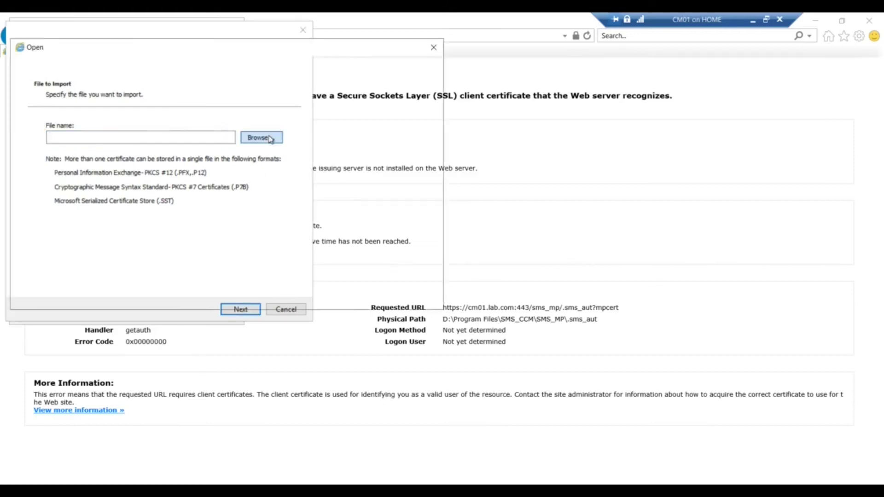
left_click(53, 239)
scroll(325, 223, "down", 2)
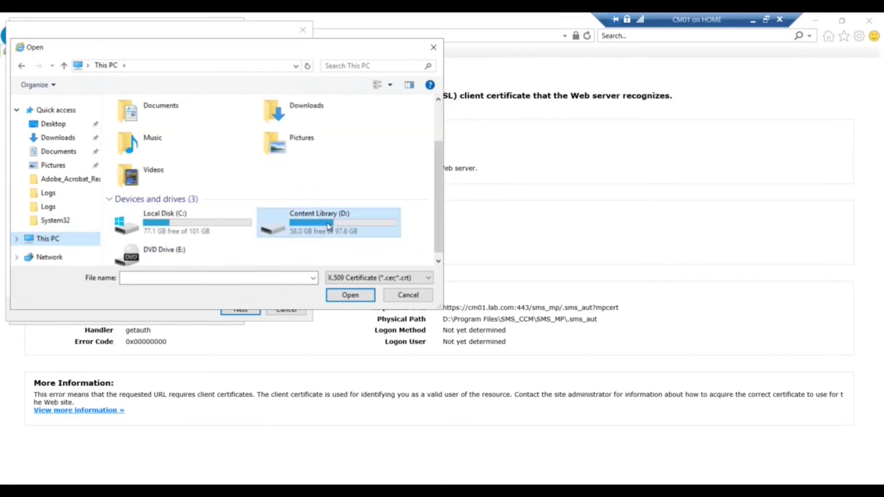
double_click(329, 226)
double_click(144, 131)
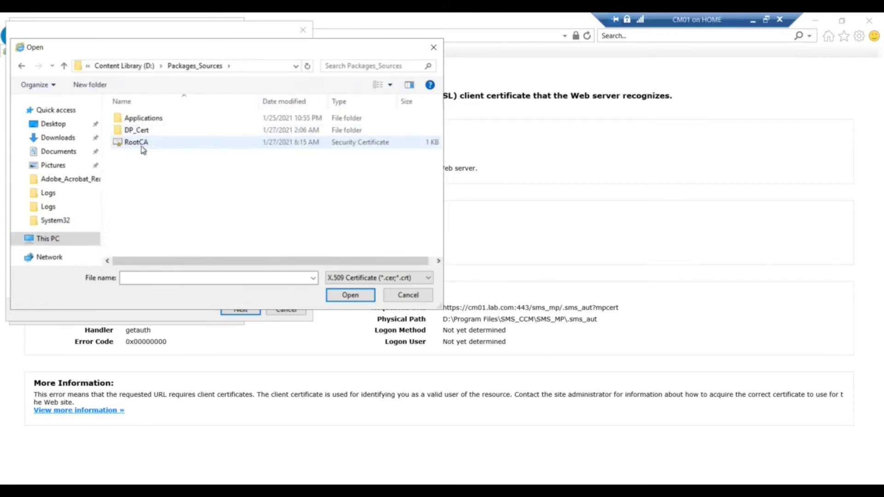
double_click(136, 132)
left_click(360, 277)
left_click(360, 344)
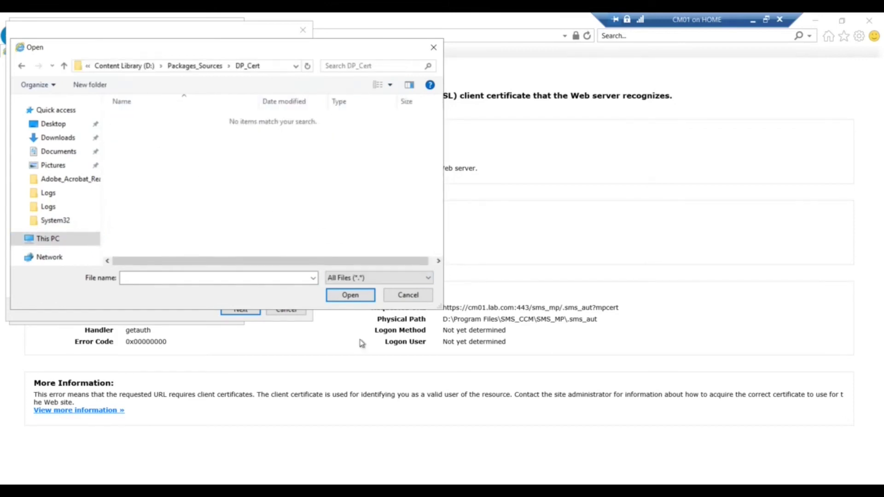
left_click(134, 118)
left_click(349, 295)
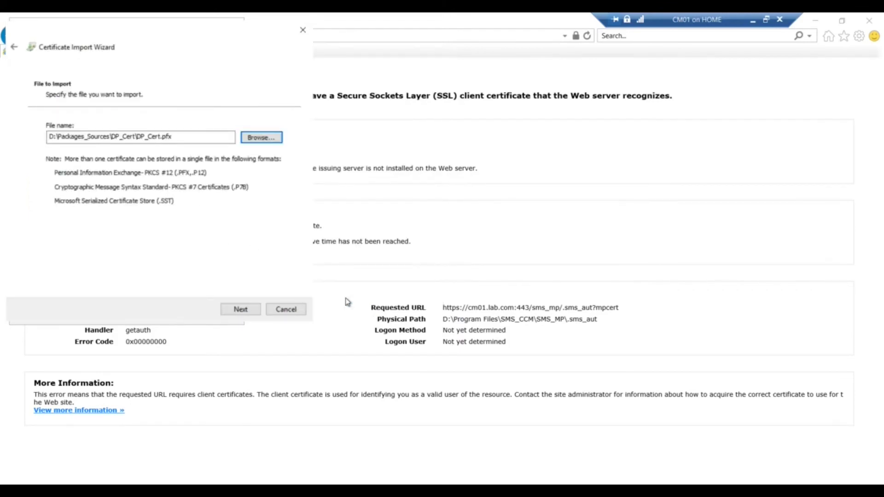
Enter the private key password, import into the Personal store, and close the dialogs
left_click(240, 308)
type("•••••••••")
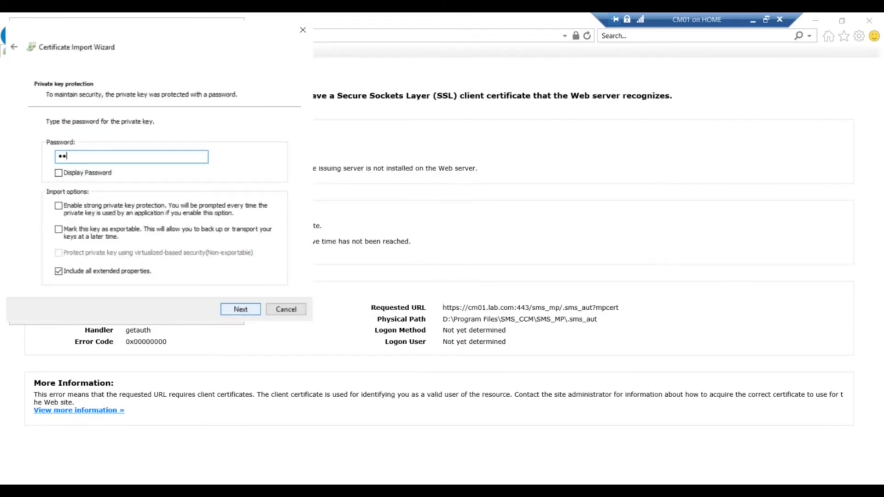
type("••")
left_click(236, 312)
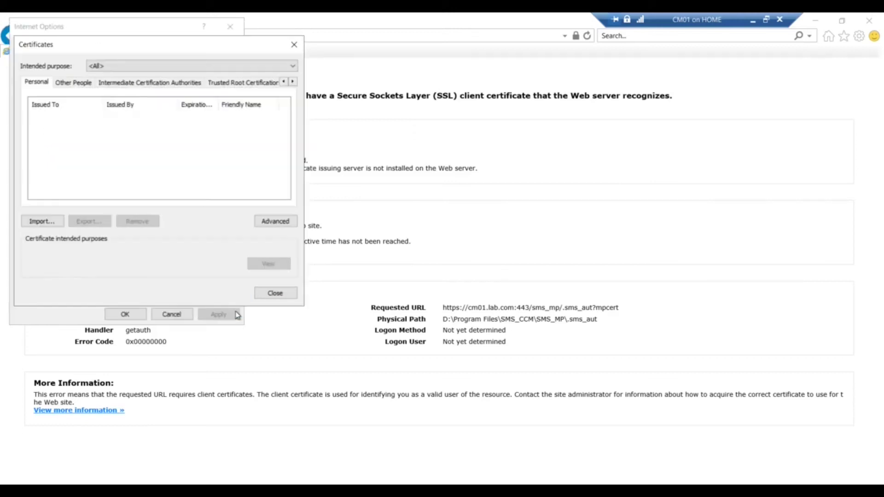
left_click(275, 293)
key("Escape")
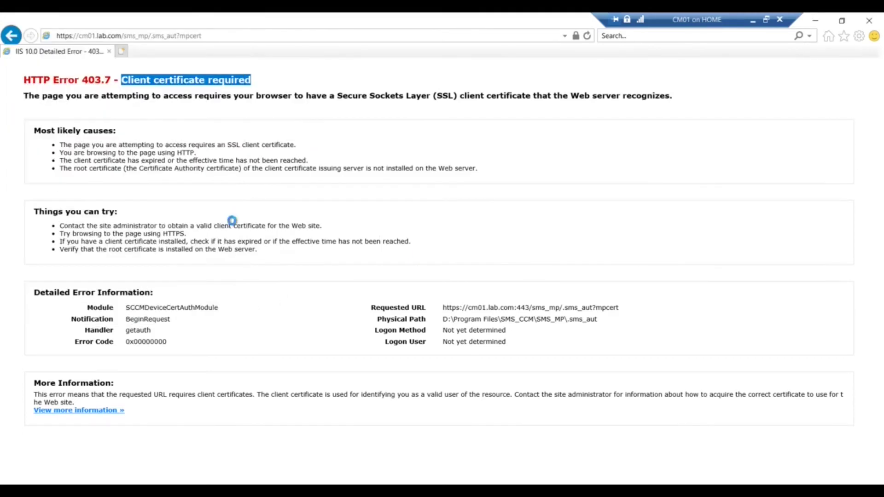
left_click(256, 35)
key("ctrl+c")
left_click(869, 20)
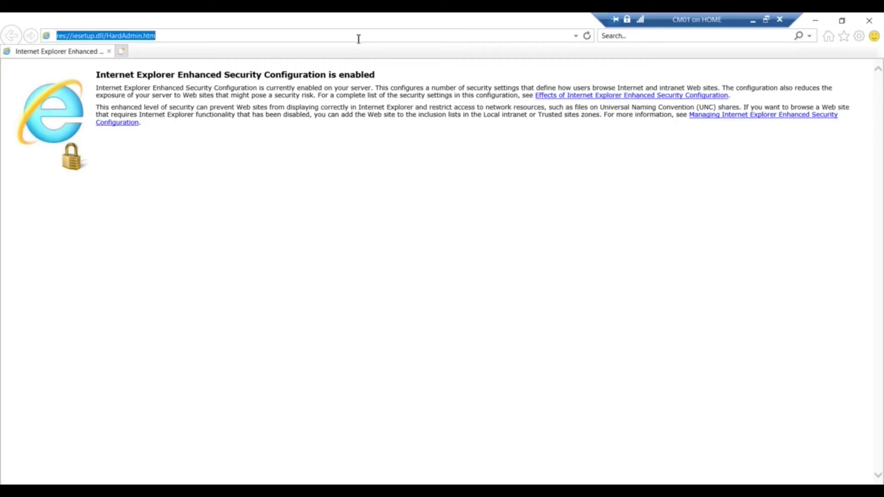
key("ctrl+v")
key("Return")
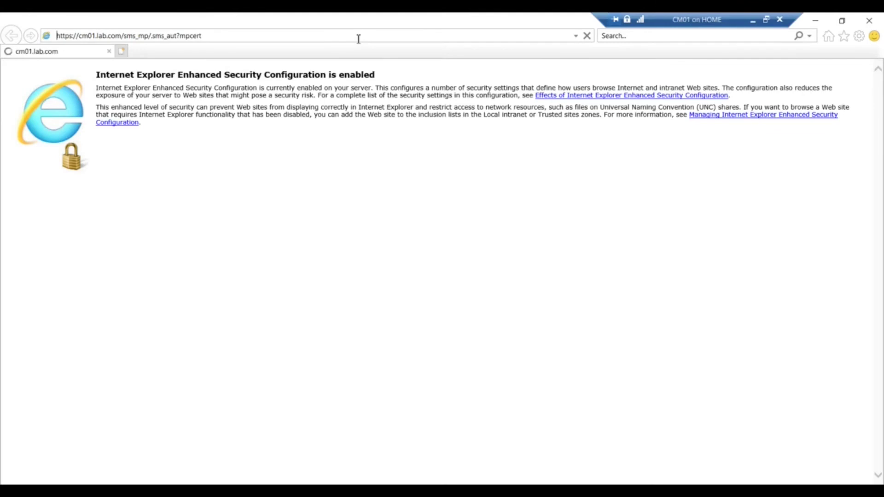
left_click(214, 35)
left_click(214, 35)
key("BackSpace")
key("BackSpace")
key("BackSpace")
key("BackSpace")
type("list")
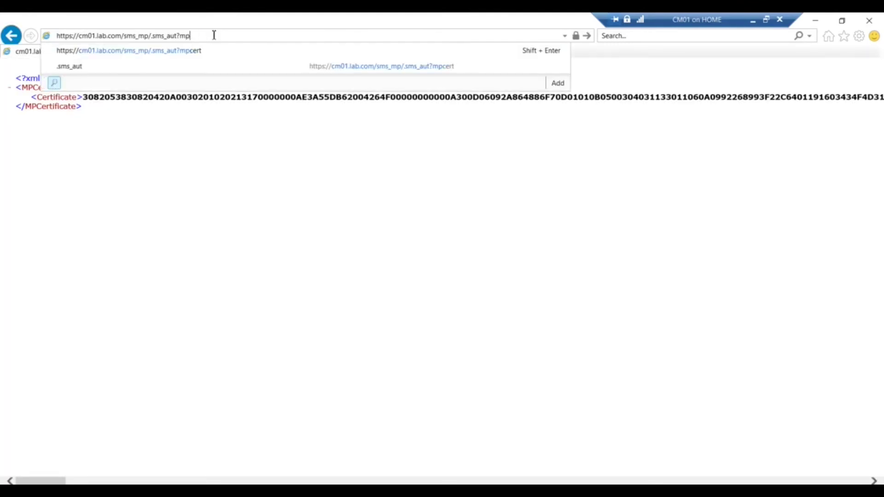
key("Return")
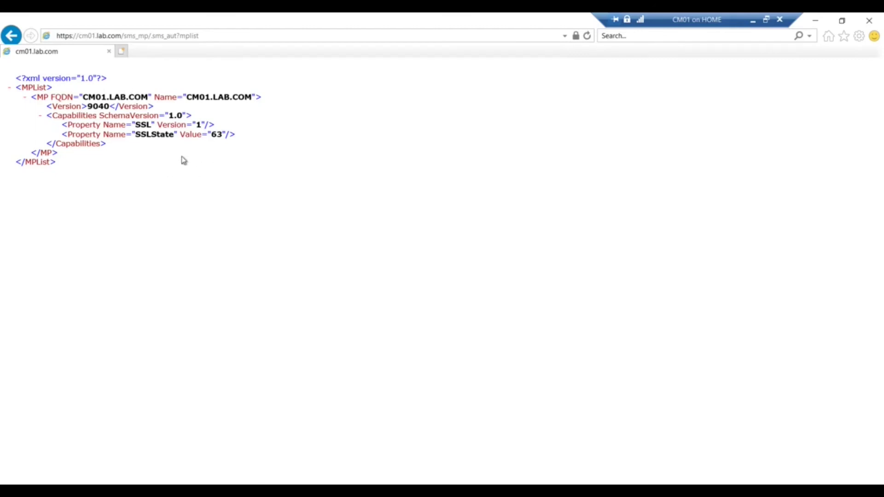
left_click(868, 21)
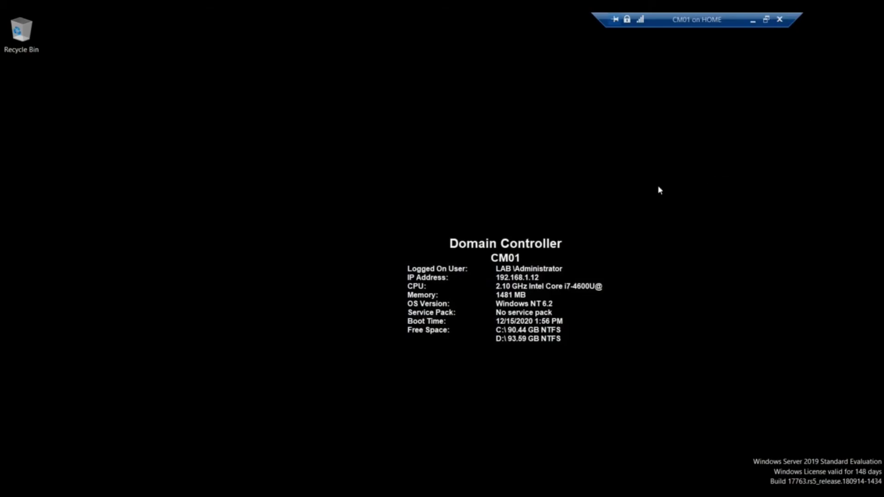
Open CM01.LAB.COM's Distribution point Properties at the Communication tab, showing HTTPS intranet-only settings
left_click(184, 490)
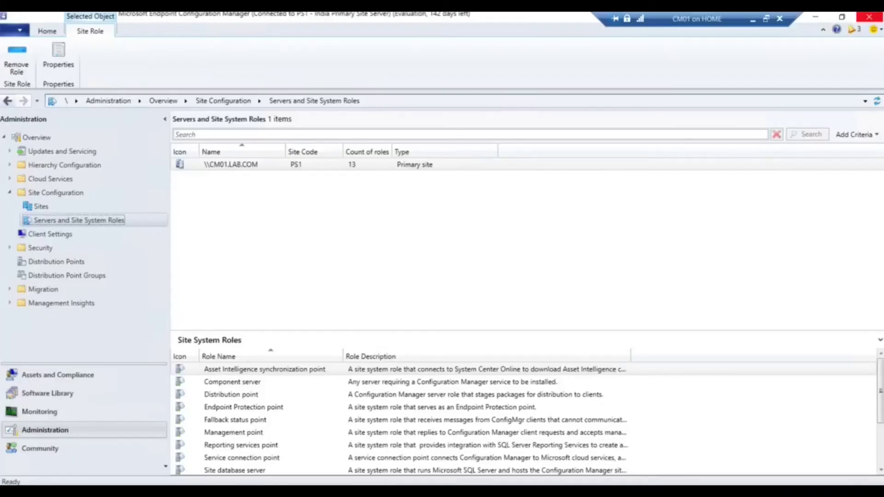
left_click(273, 166)
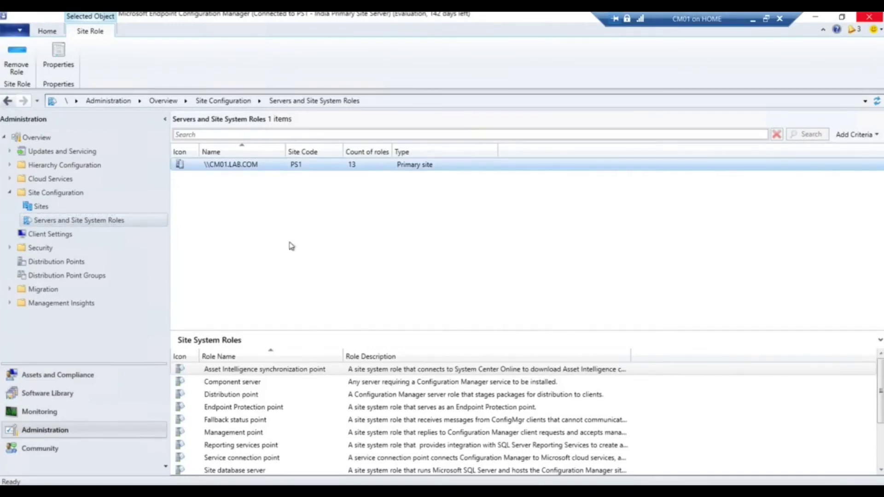
left_click_drag(331, 329, 331, 255)
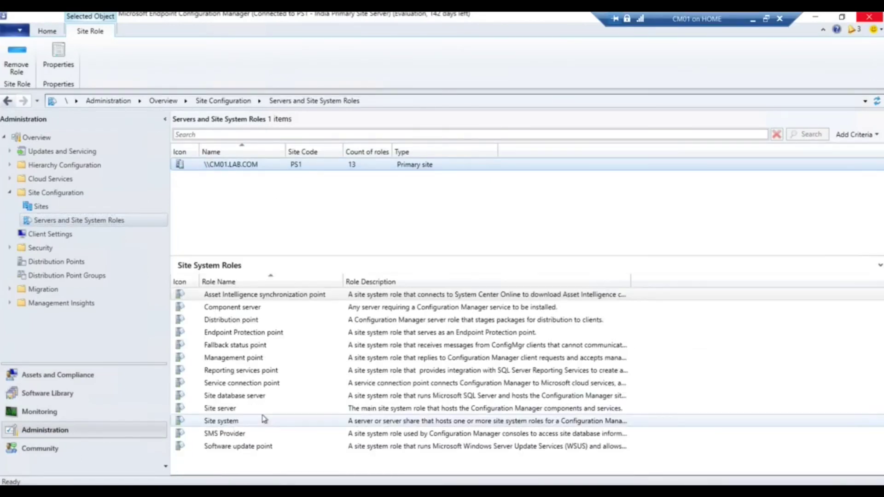
left_click(252, 322)
left_click(309, 347)
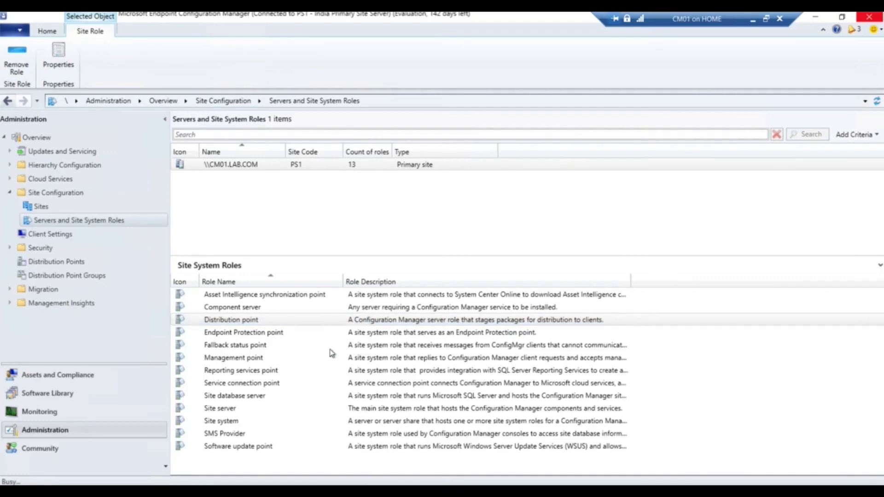
left_click(314, 98)
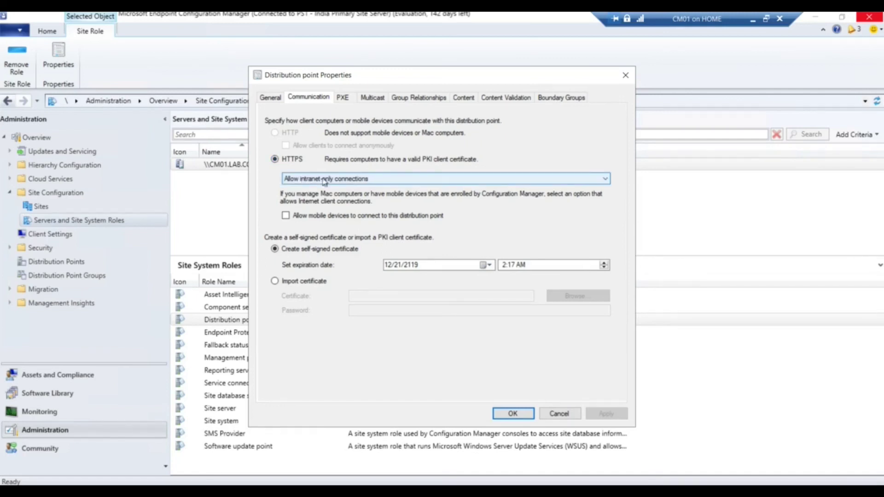
Keep intranet-only connections, import DP_Cert\DP_Cert.pfx with its password, and save the distribution point
left_click(350, 181)
left_click(354, 189)
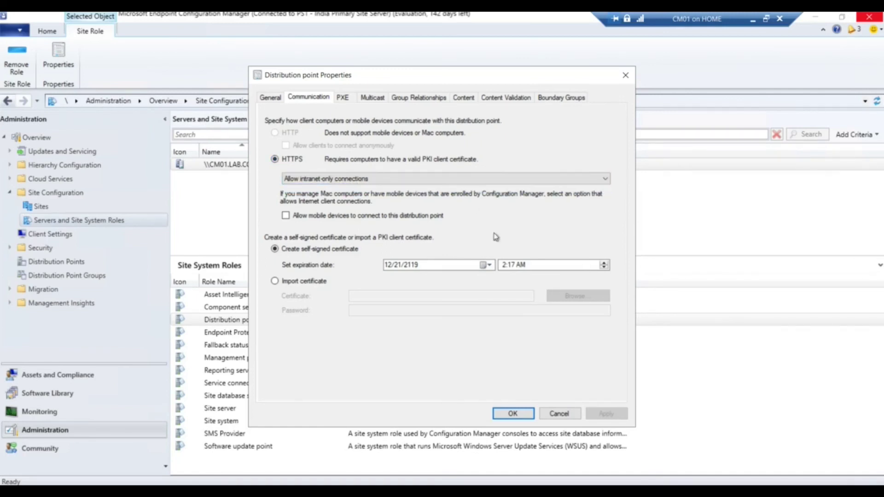
left_click(301, 281)
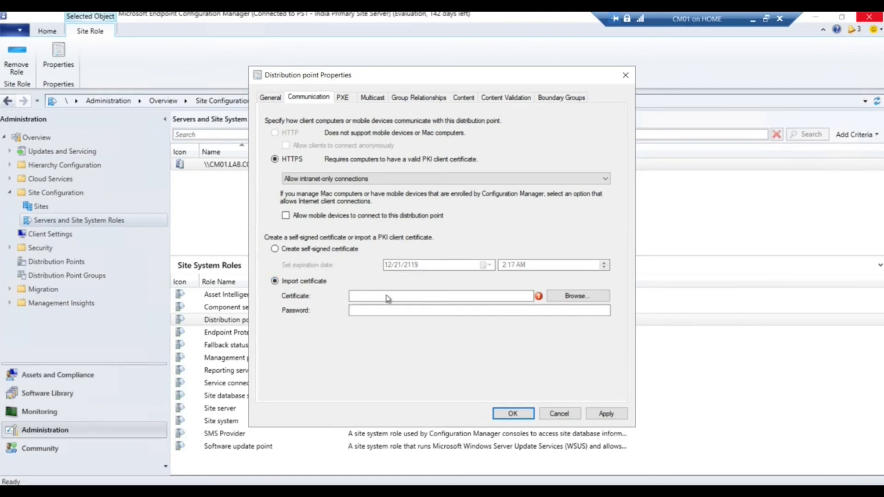
left_click(577, 296)
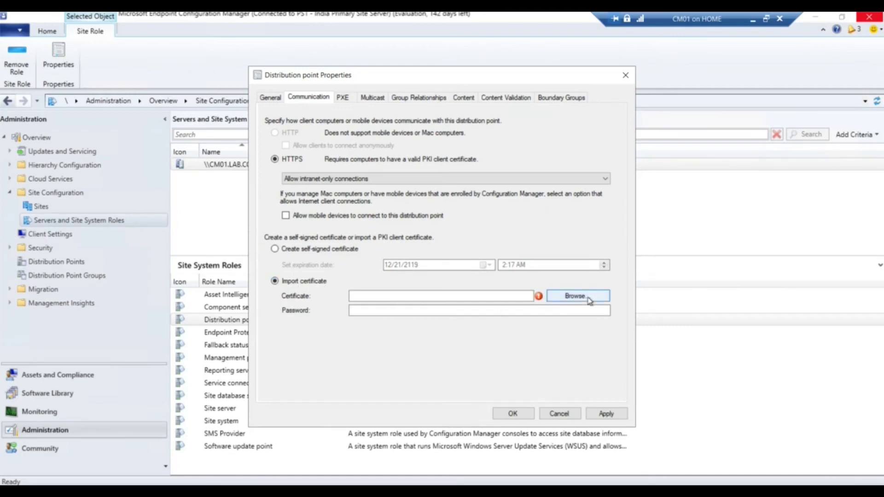
double_click(383, 178)
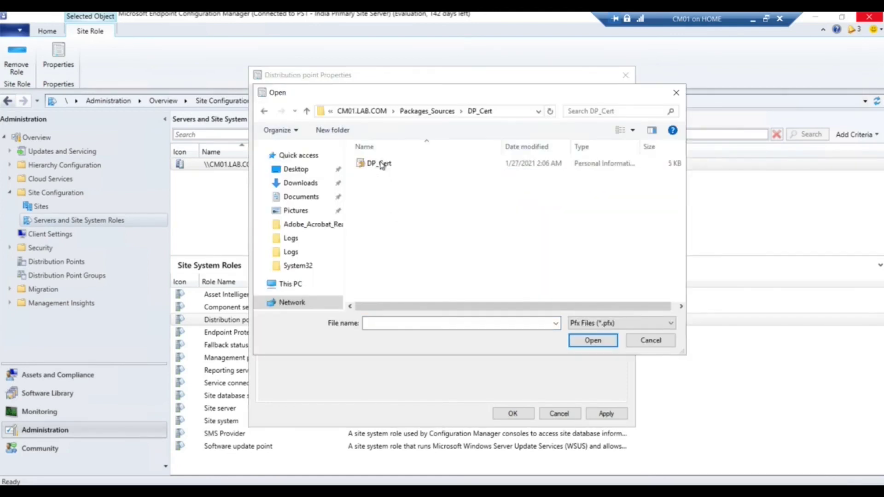
left_click(381, 164)
left_click(592, 343)
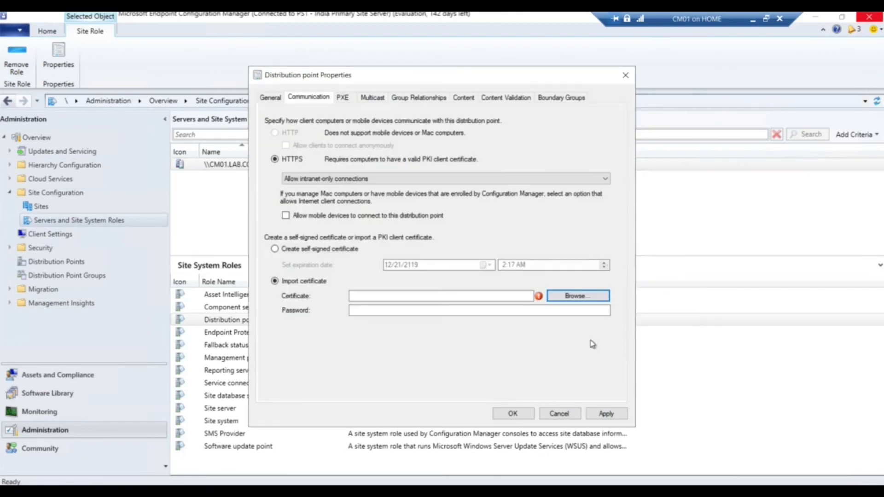
left_click(410, 311)
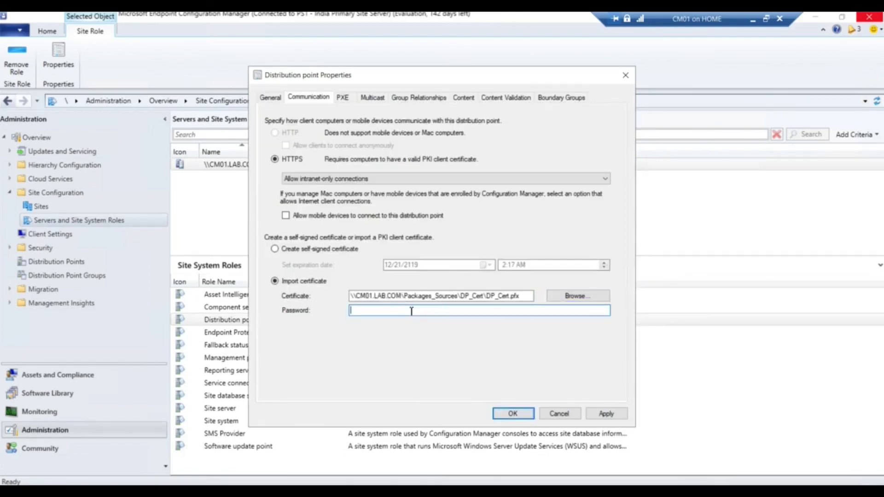
type("P")
left_click(513, 414)
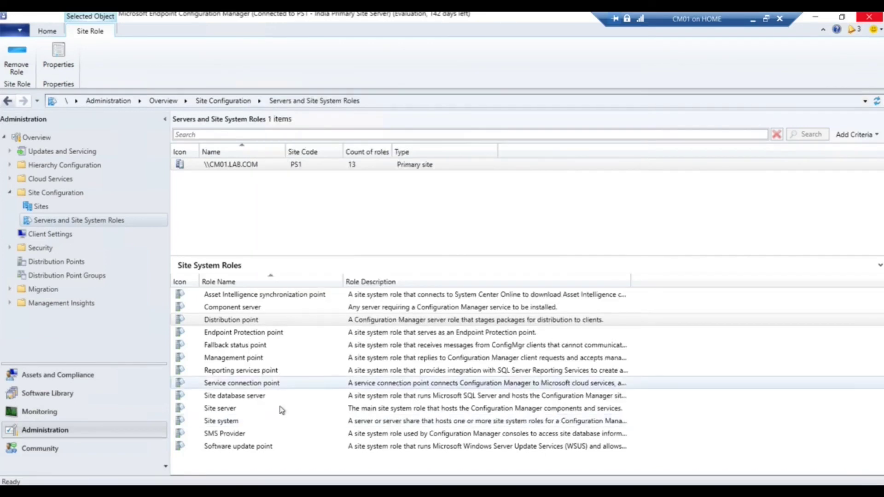
Turn on Require SSL communication to the WSUS server in Software update point properties and apply
left_click(259, 451)
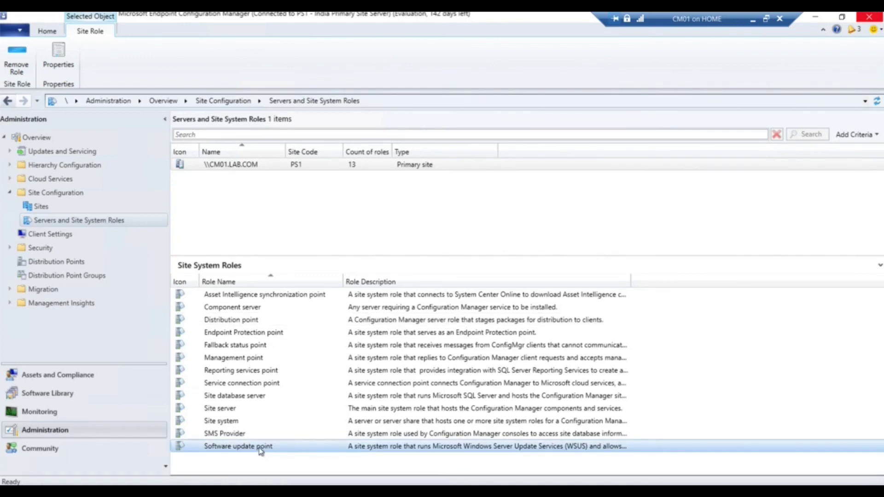
right_click(261, 452)
left_click(295, 473)
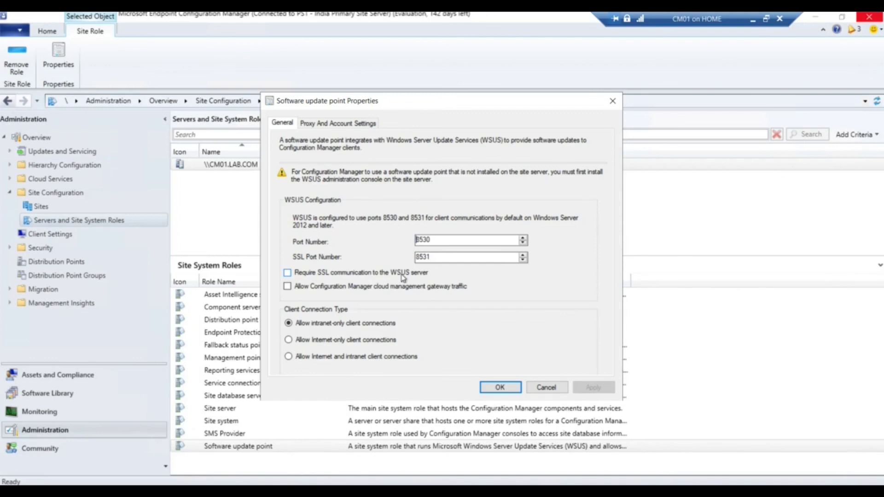
left_click(287, 272)
left_click(588, 384)
left_click(501, 387)
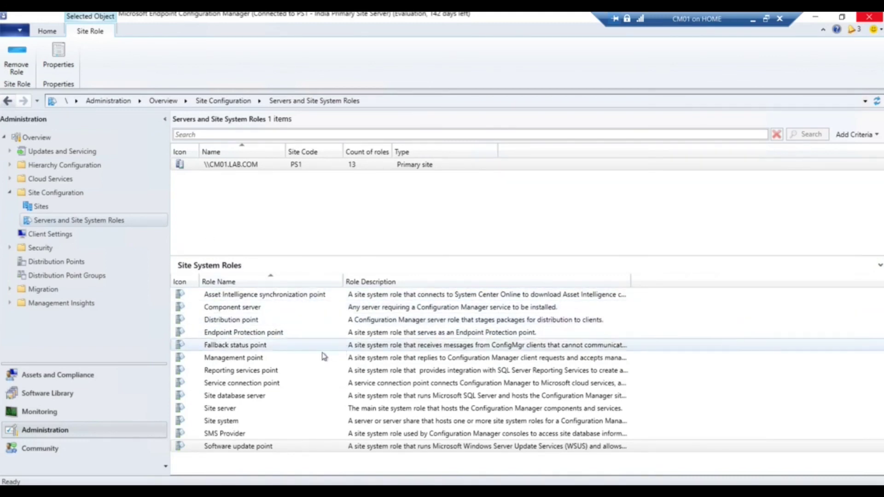
left_click(286, 372)
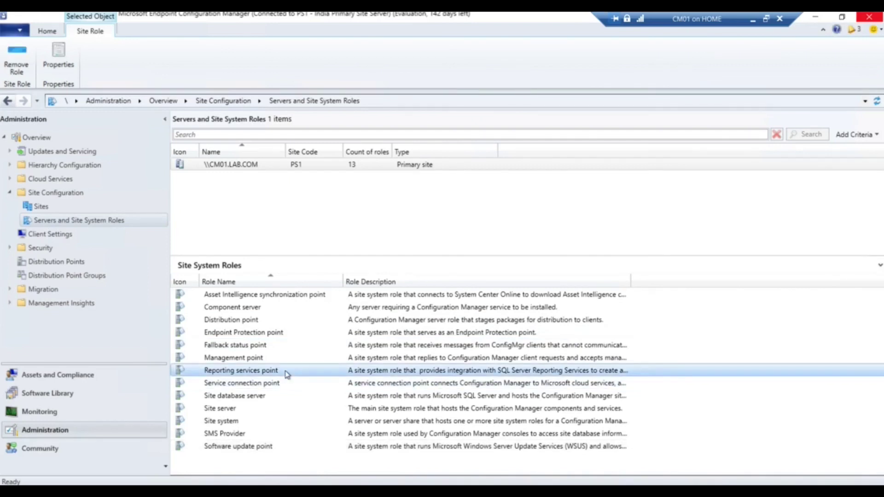